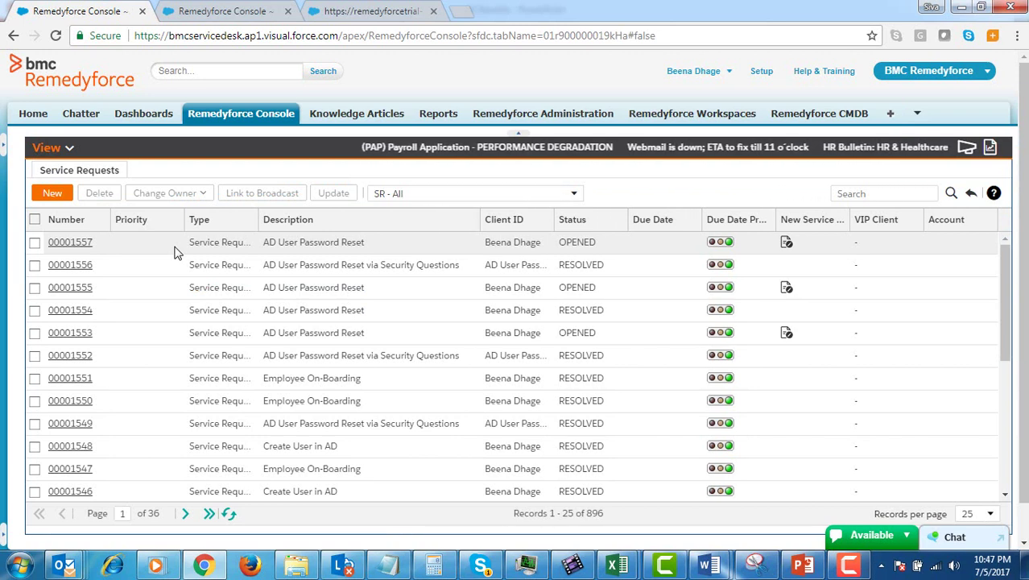
Open request 00001557, confirm its password-reset task is CLOSED, and reload the form to see RESOLVED.
click(86, 244)
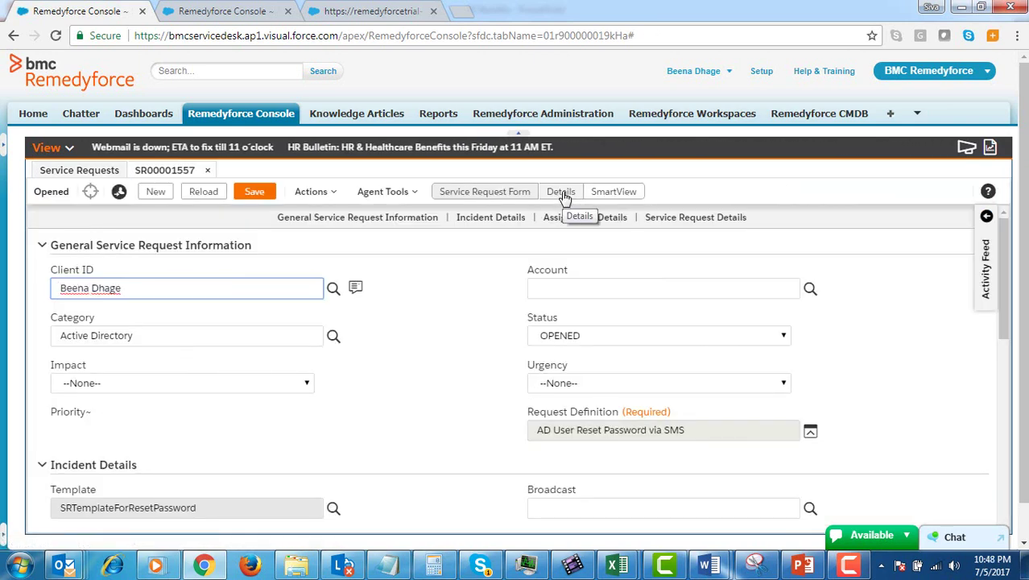
click(563, 195)
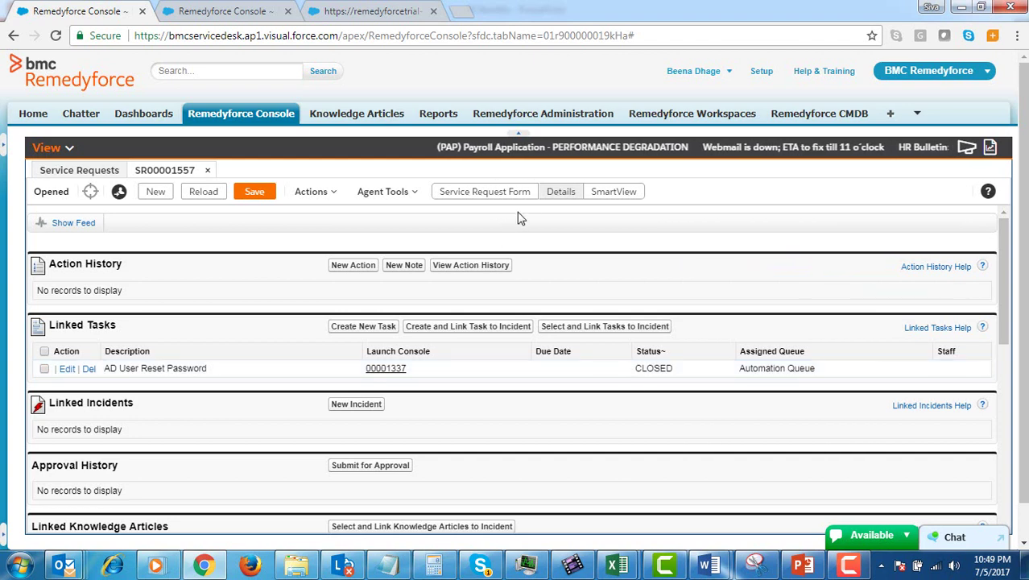
click(484, 192)
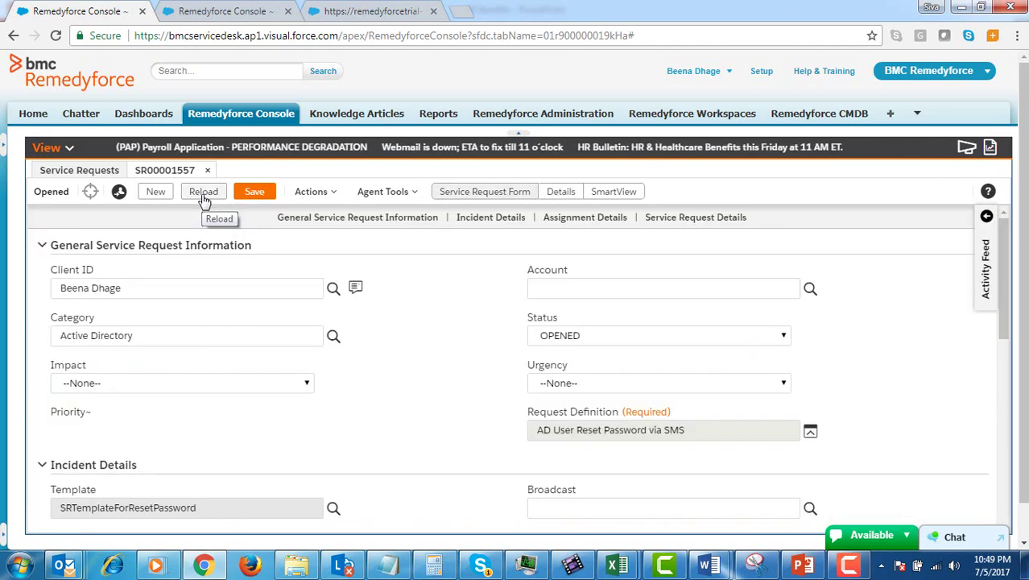
click(205, 200)
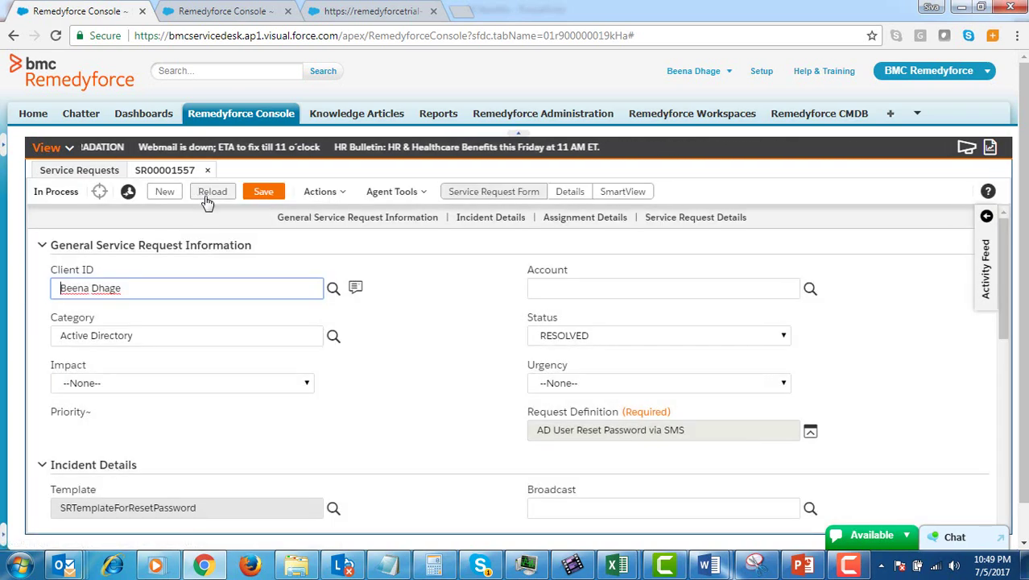
click(469, 395)
scroll(463, 394, down, 1)
scroll(463, 394, down, 3)
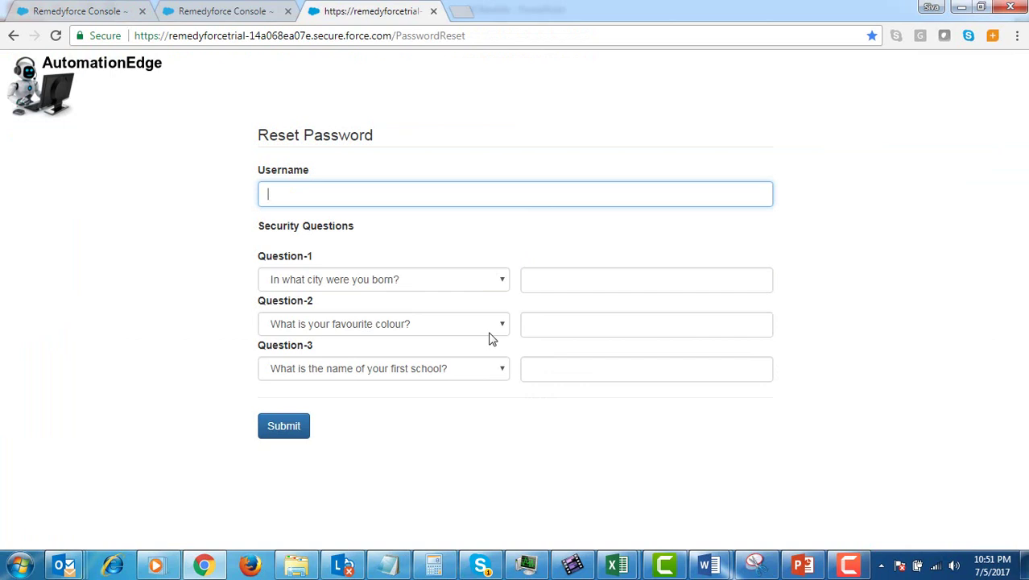
Submit the Reset Password form with the user's username and three security answers.
key(Tab)
key(Tab)
key(Tab)
key(Tab)
key(Tab)
key(Tab)
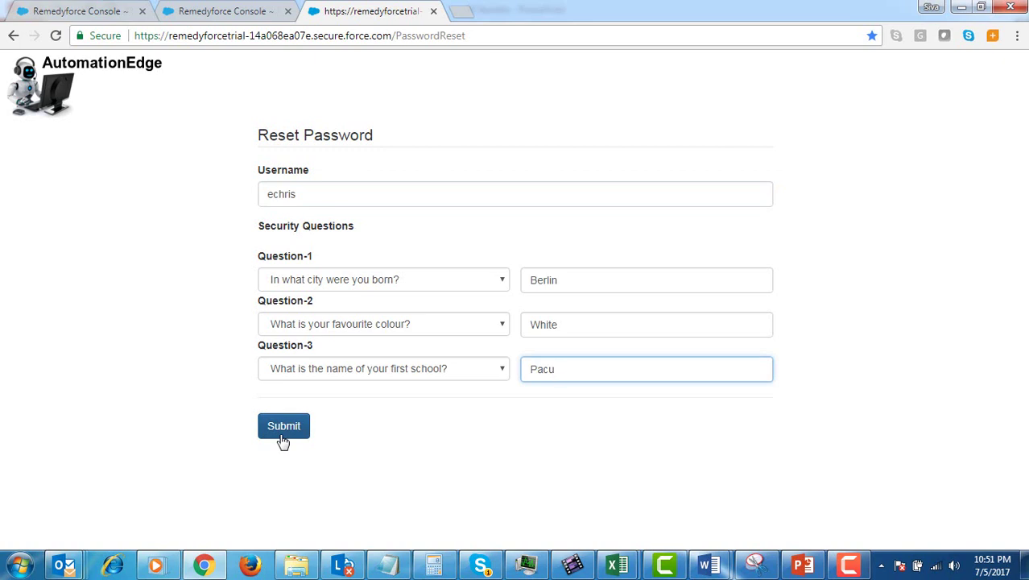
click(282, 441)
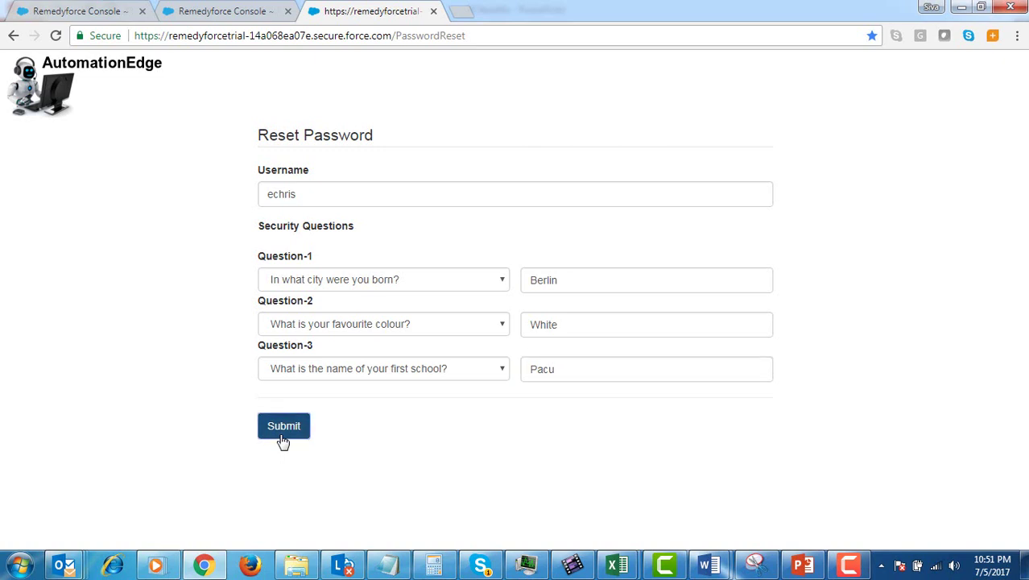
key(ctrl+shift+Tab)
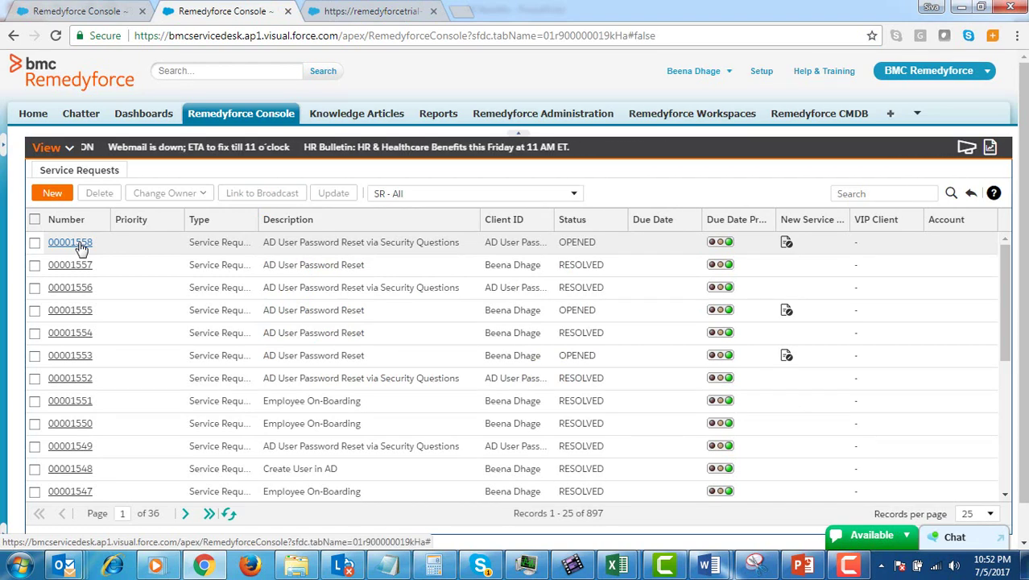
Open request 00001558, check its linked task is CLOSED, and reload to view the resolution.
click(81, 244)
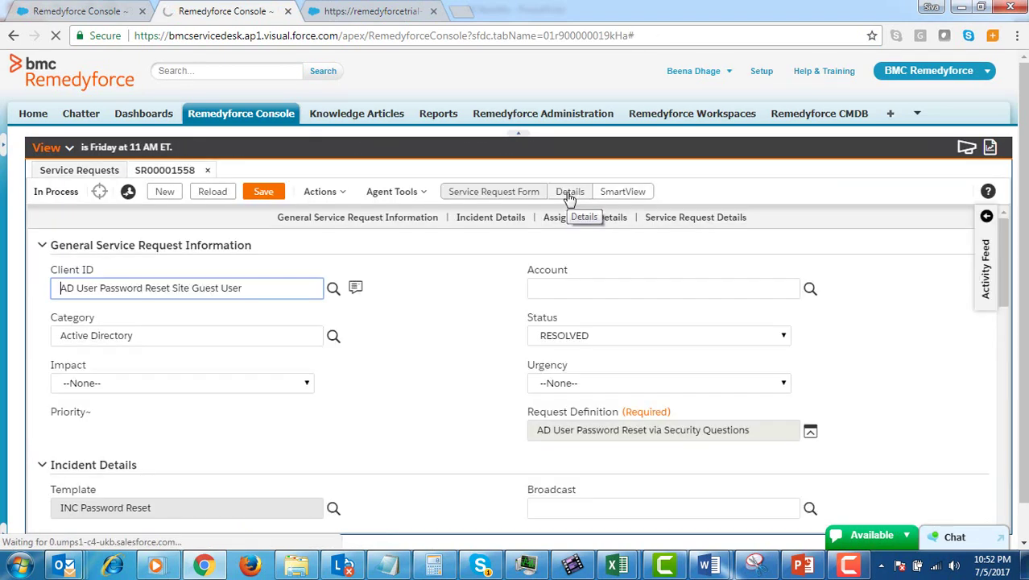
click(569, 197)
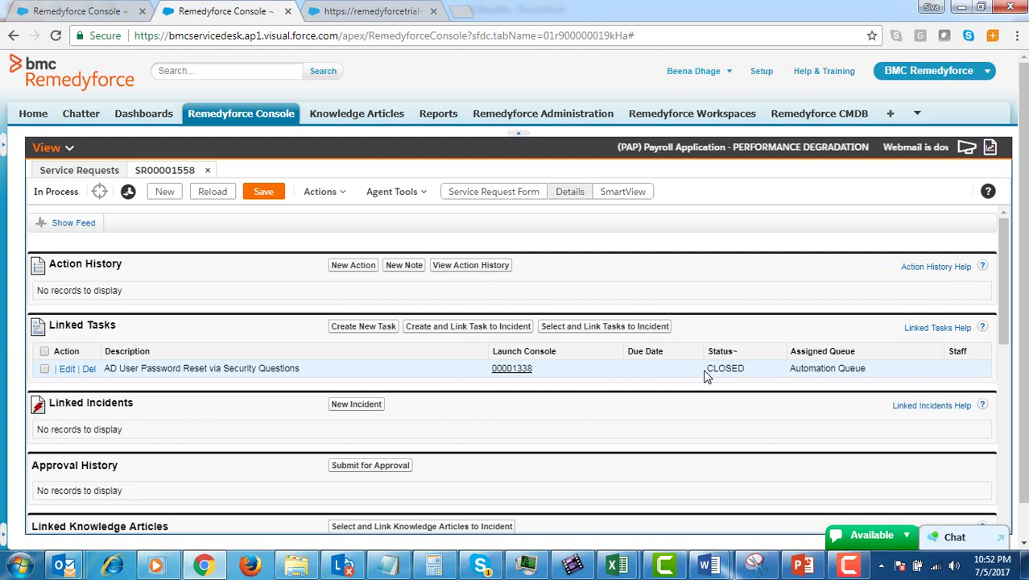
click(486, 194)
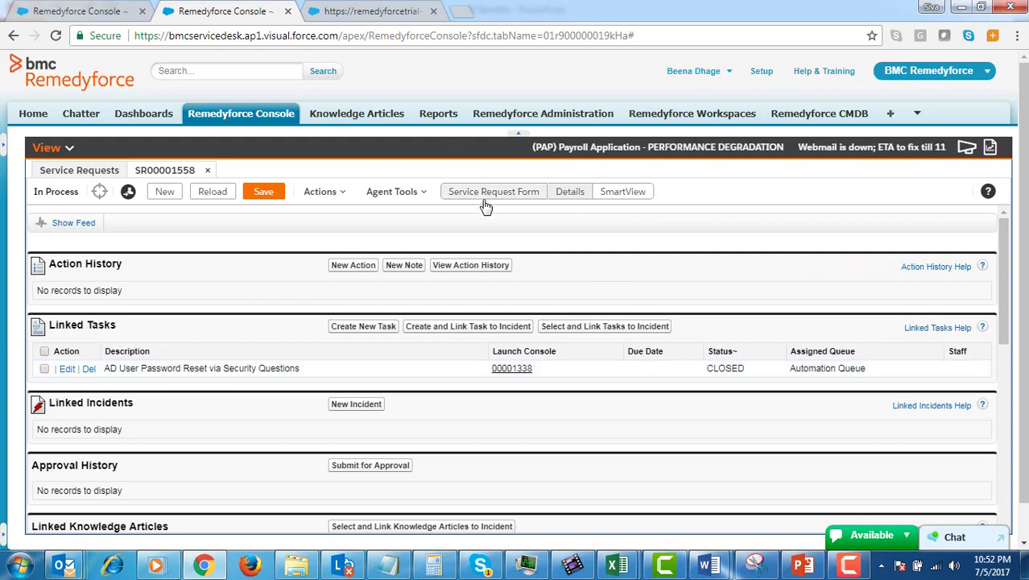
click(215, 196)
scroll(444, 386, down, 2)
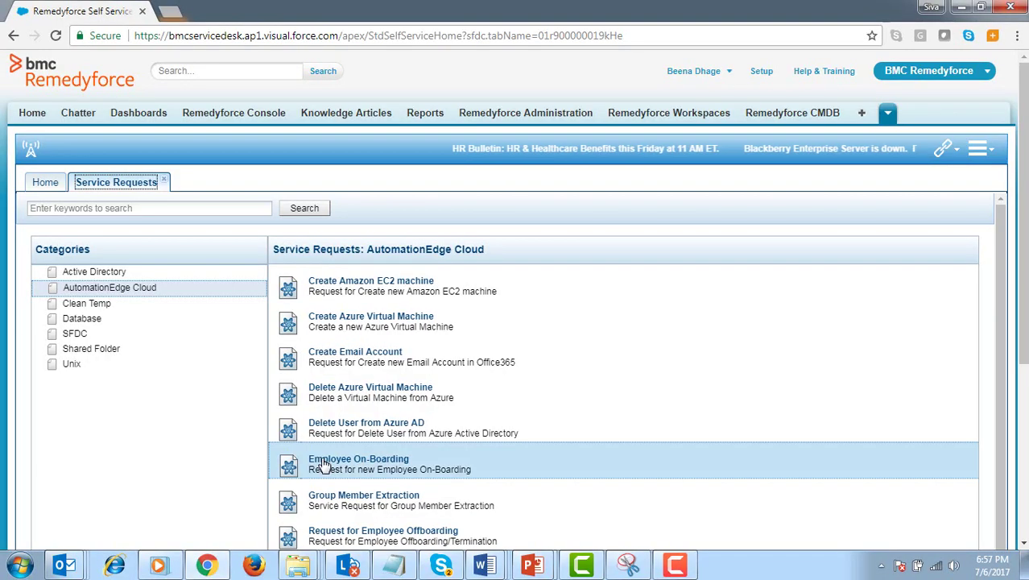
Start a new Employee On-Boarding request from Self Service Service Requests.
click(315, 396)
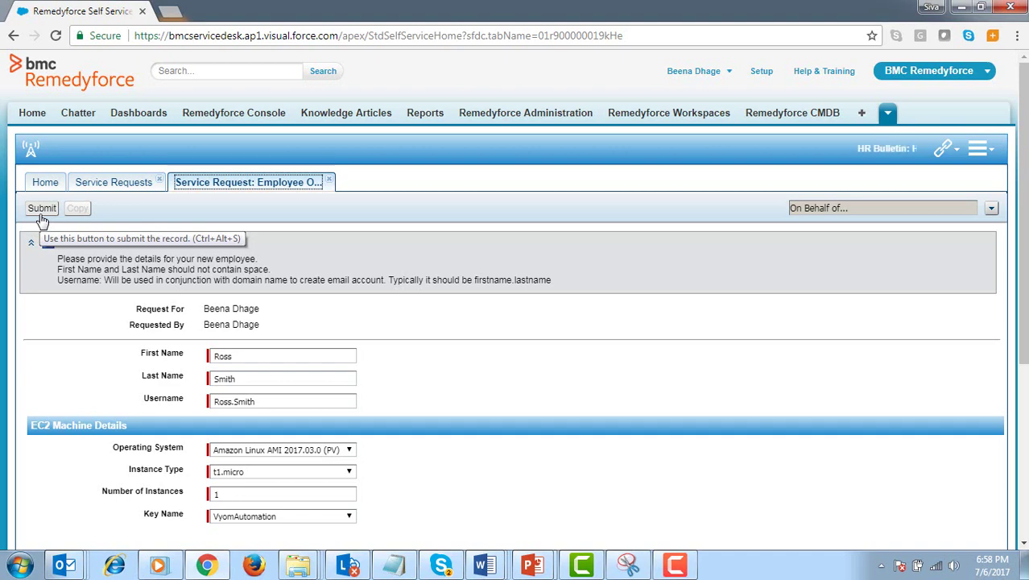
Submit the onboarding form with one t1.micro Amazon Linux AMI 2017.03.0 instance.
click(41, 209)
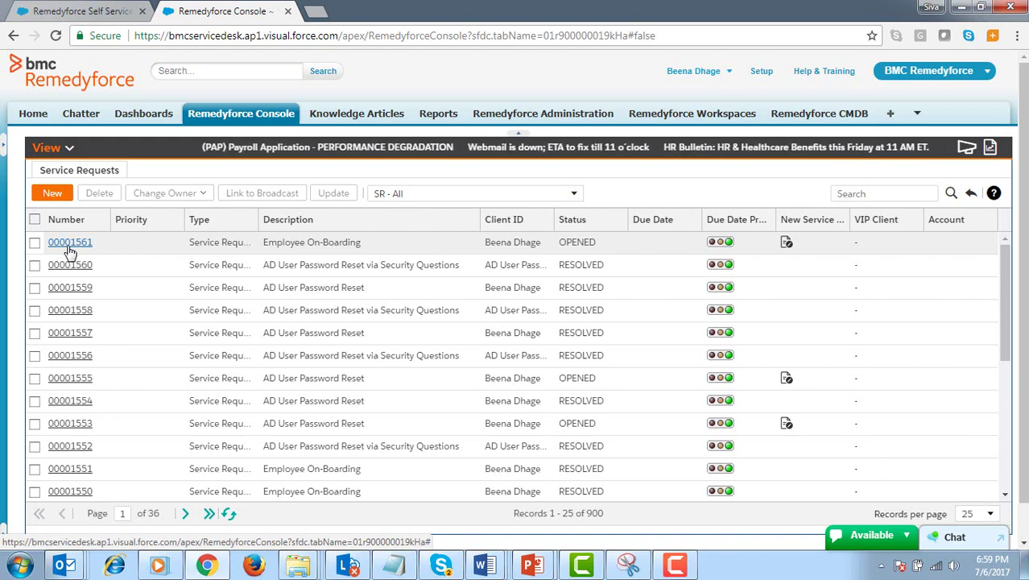
Open request 00001561, reload its linked tasks, and open closed Office 365 task 00001341.
click(70, 243)
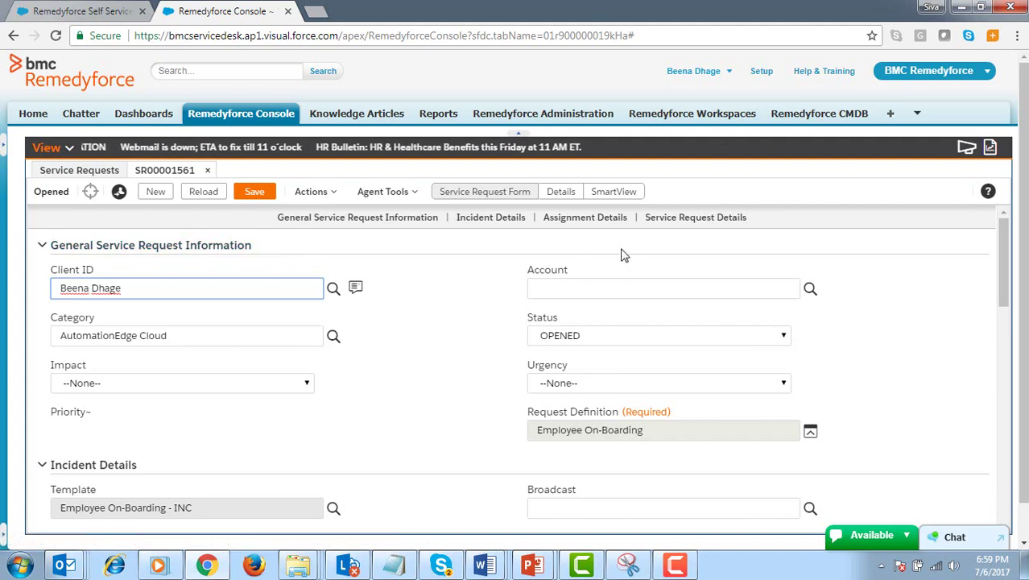
click(563, 197)
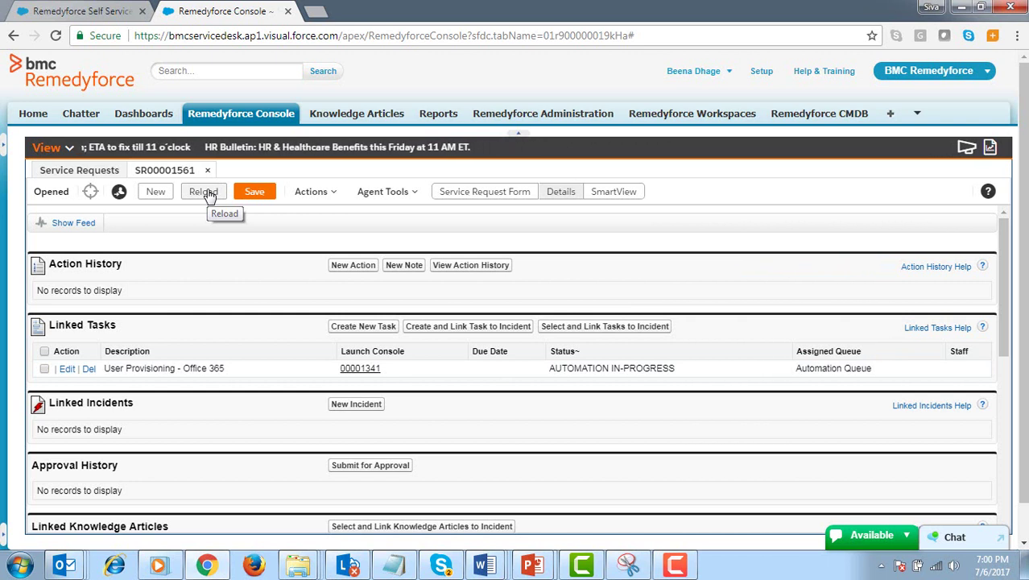
click(205, 192)
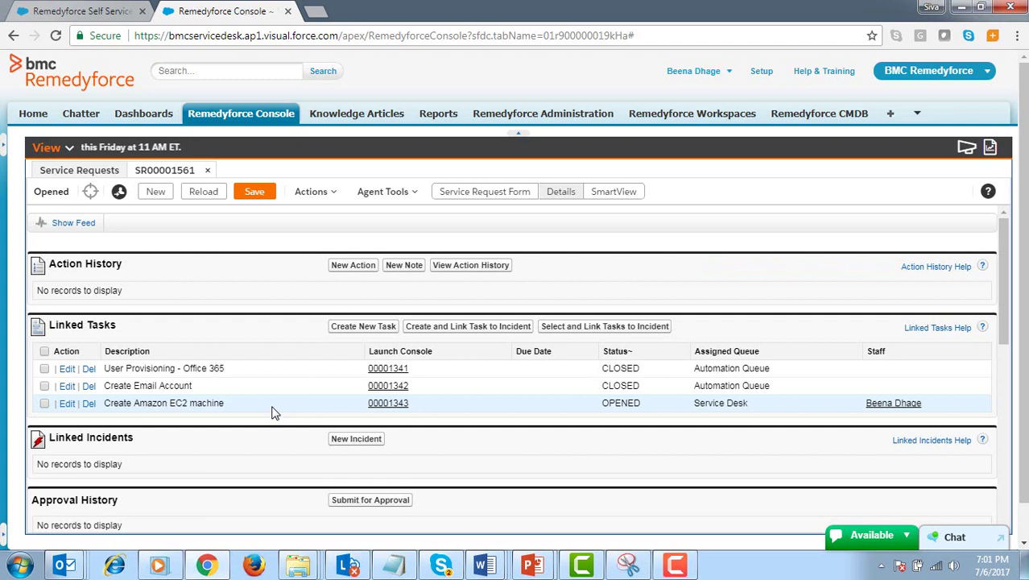
click(402, 375)
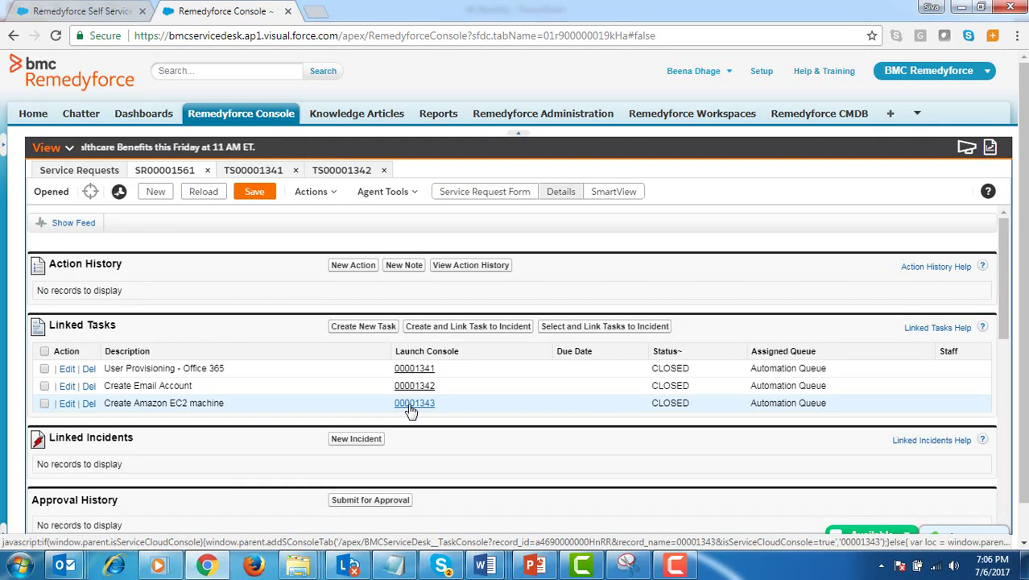
Open the Create Amazon EC2 machine task 00001343 to confirm it is CLOSED.
click(411, 406)
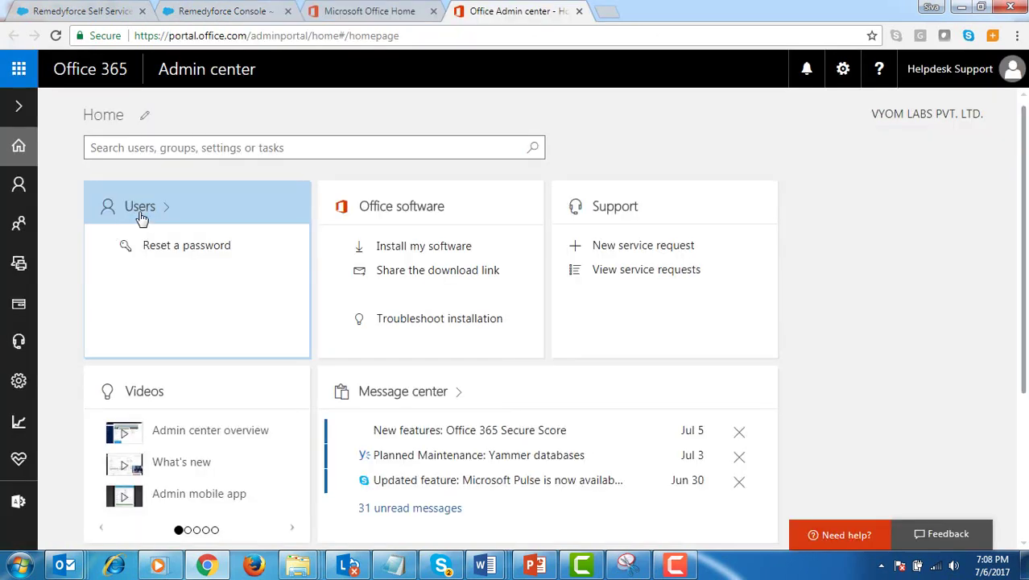
Open Active users from the Users tile on the Office 365 Admin center home page.
click(141, 212)
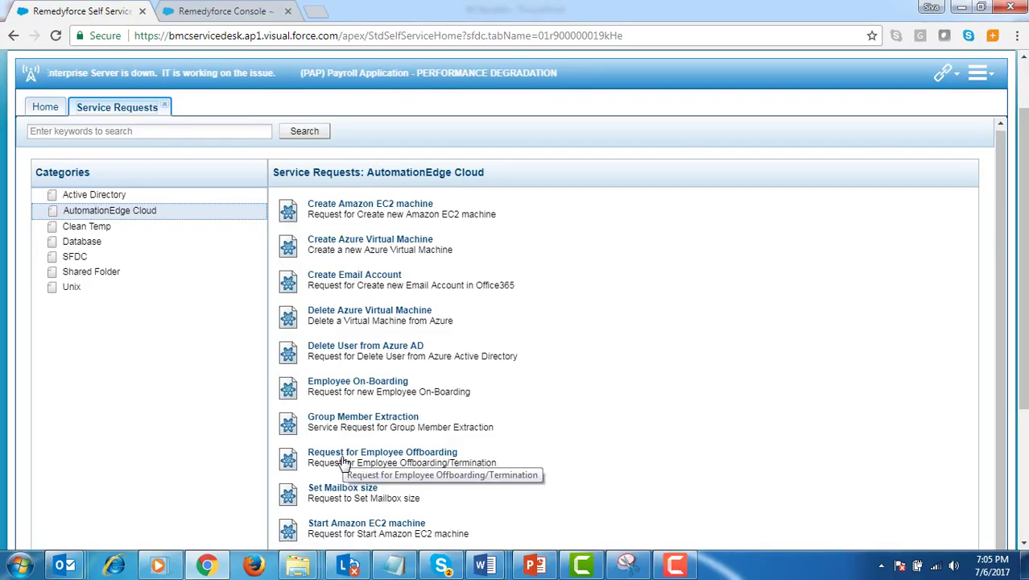
Choose Request for Employee Offboarding from the AutomationEdge Cloud catalogue.
click(344, 463)
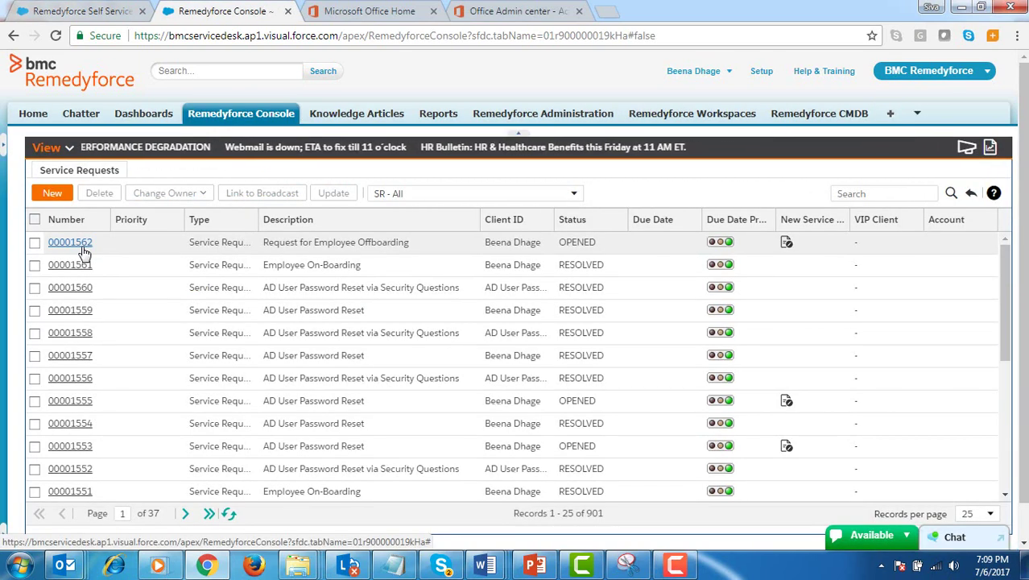
Open request 00001562, reload until its tasks close, then view tasks 00001351 and 00001352.
click(83, 248)
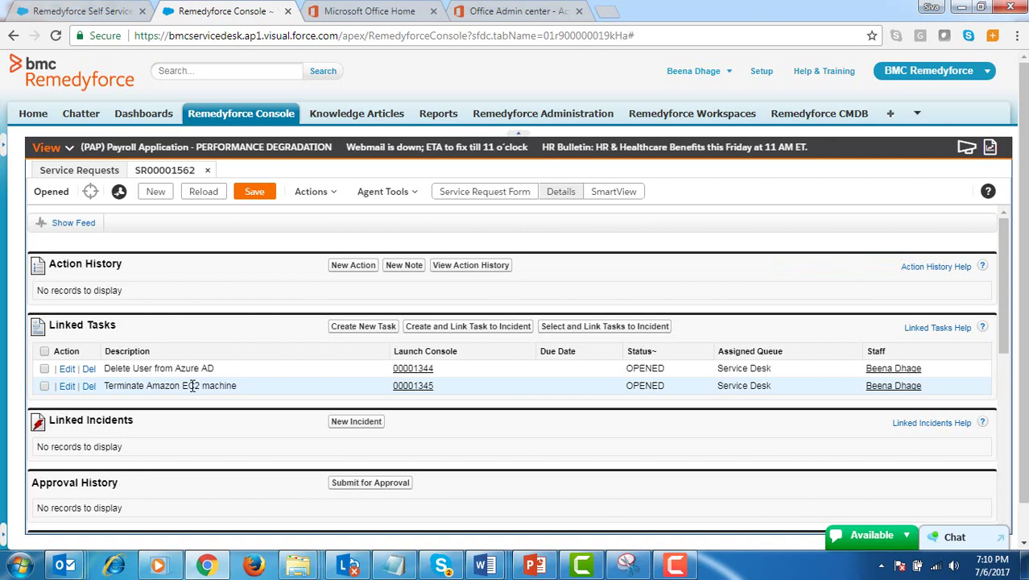
click(199, 200)
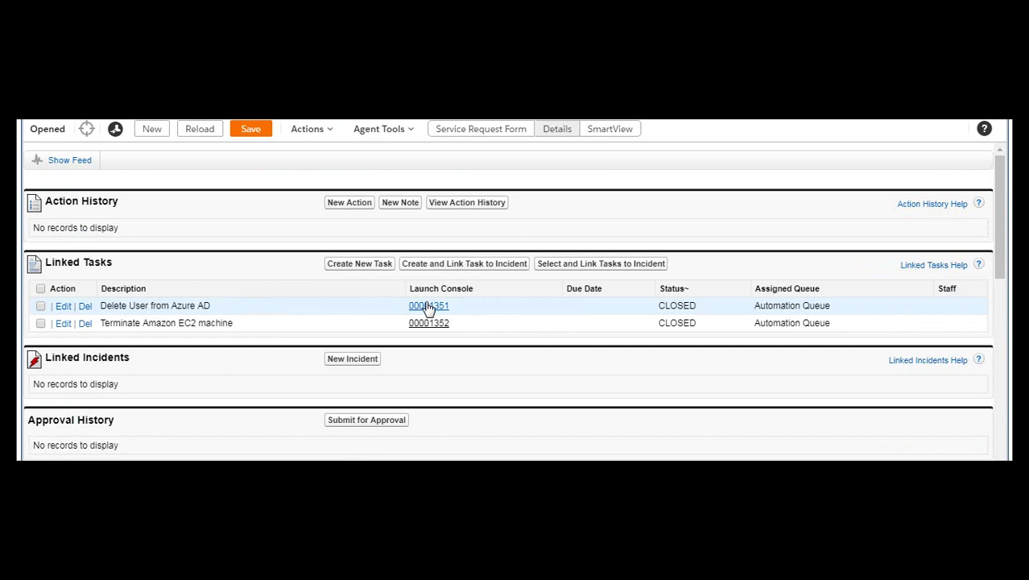
click(428, 307)
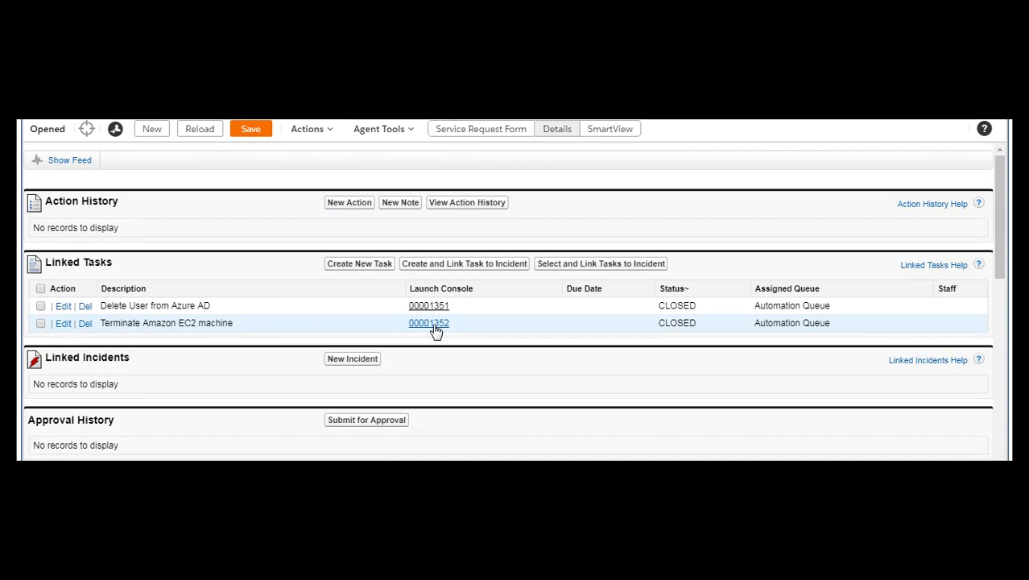
click(433, 329)
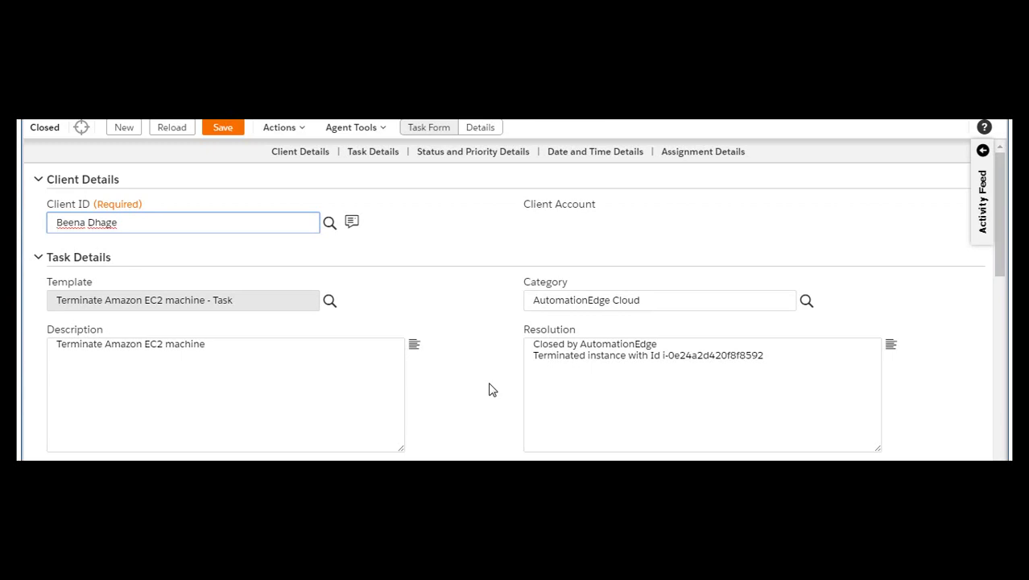